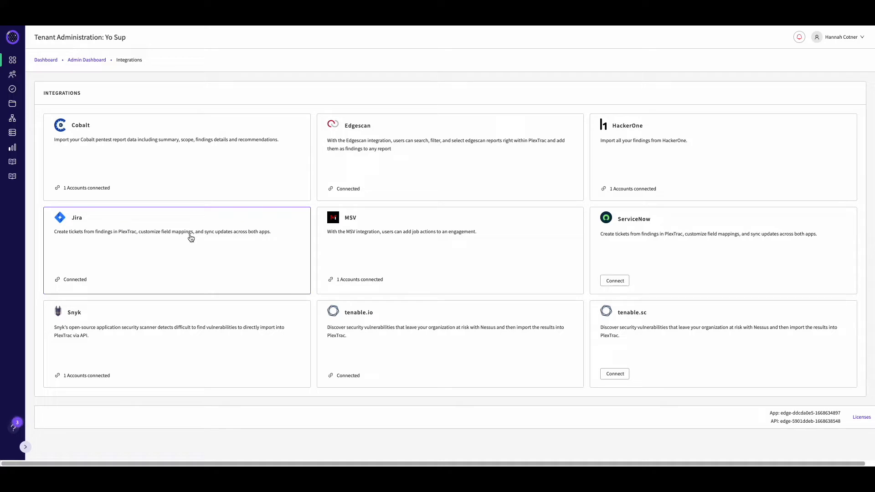
Step: Open the Jira connection's project selection, exclude the dev project and include it again
click(191, 238)
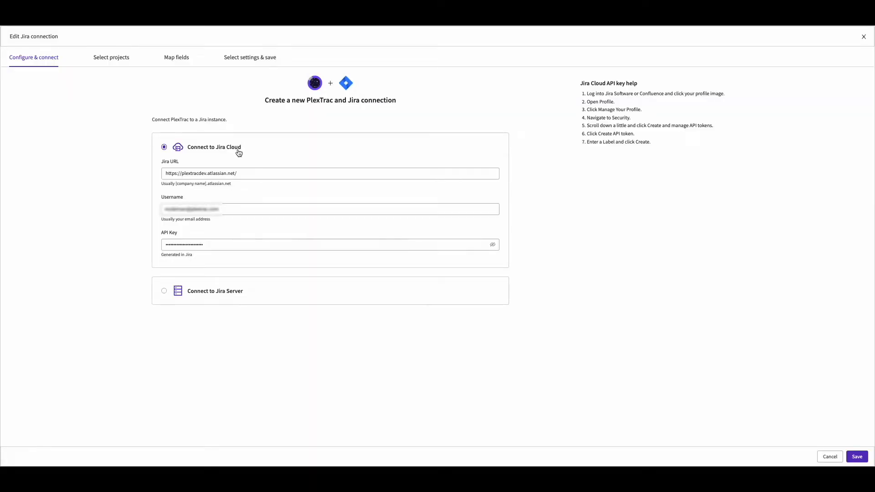
click(124, 63)
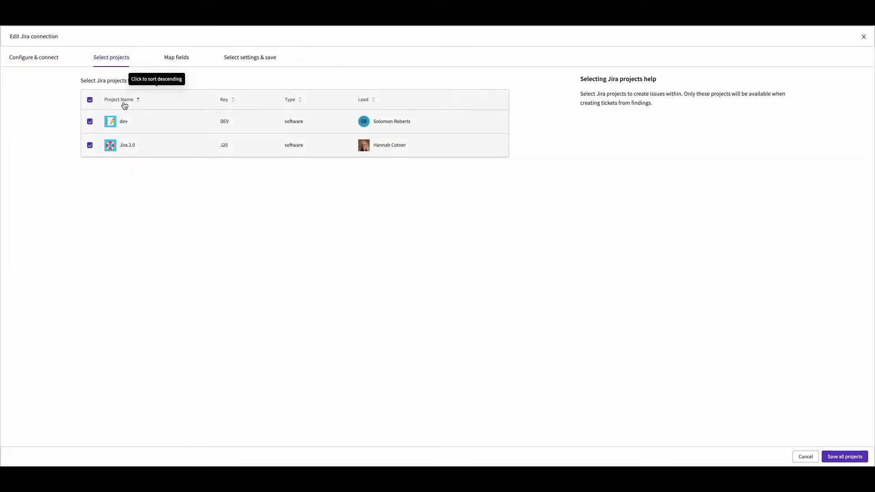
click(90, 123)
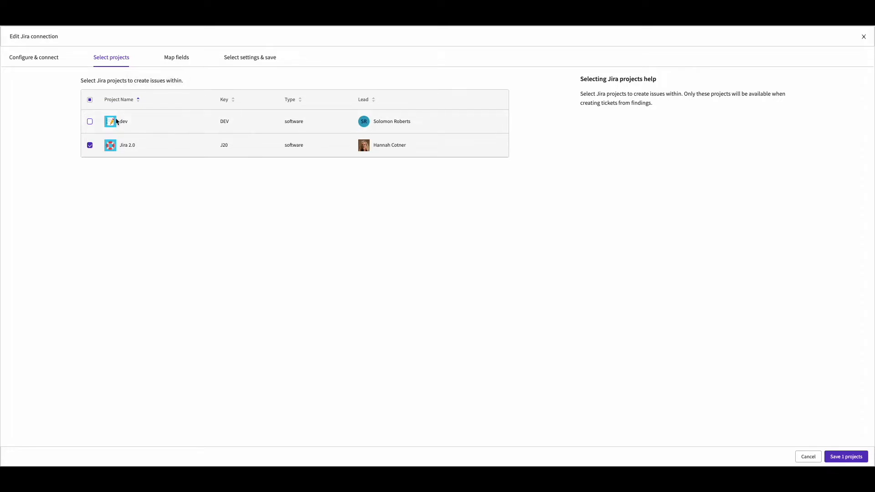
click(90, 122)
Step: Review the dev project's default field mappings, including the Epic issue type, and switch back to the Jira 2.0 project's mapping
click(183, 59)
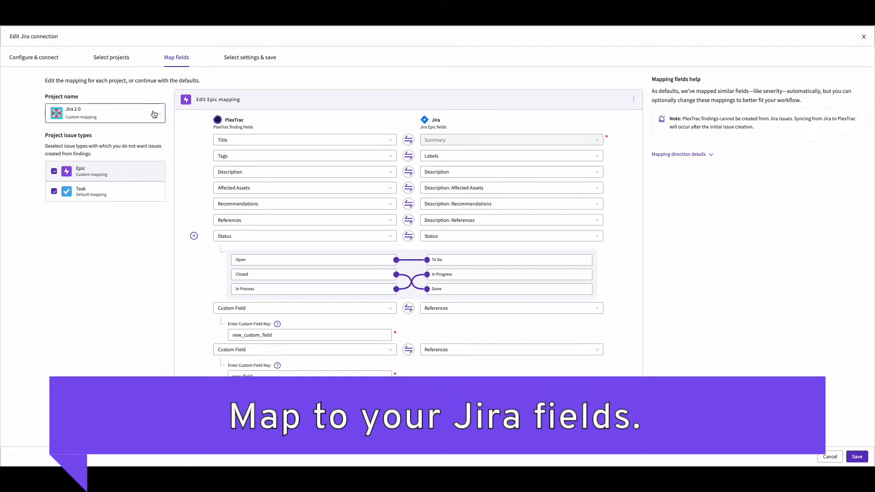
click(154, 114)
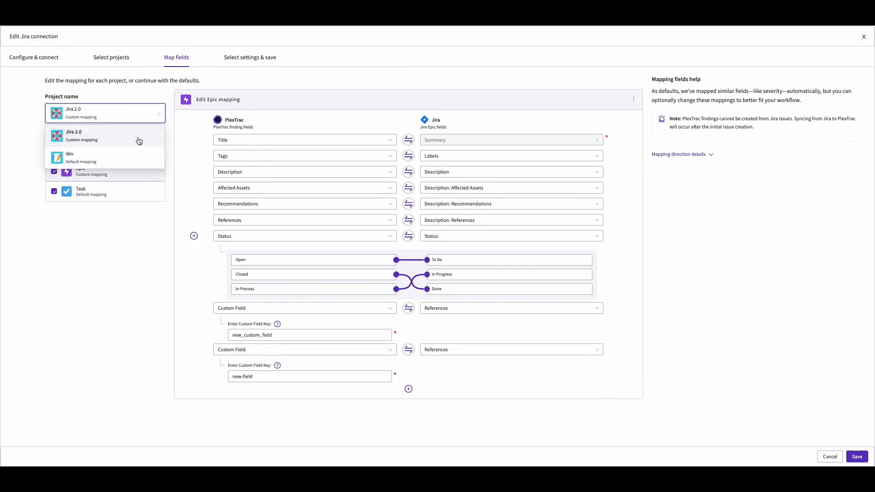
click(94, 157)
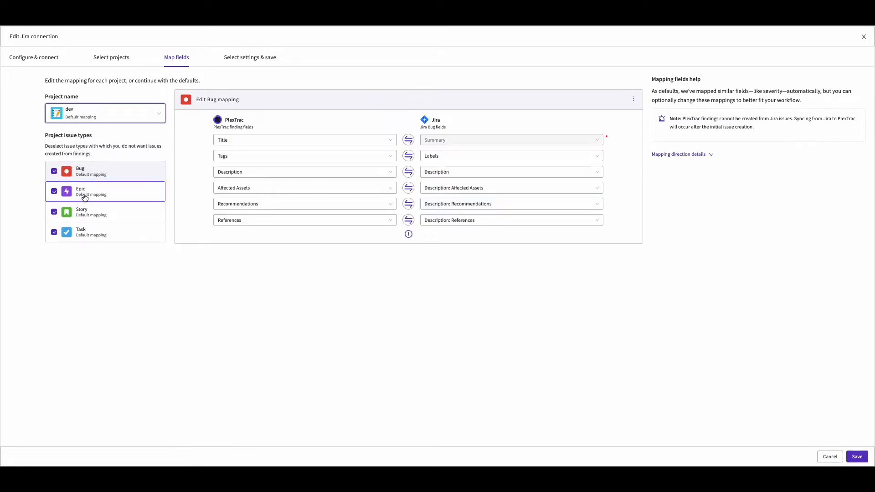
click(84, 197)
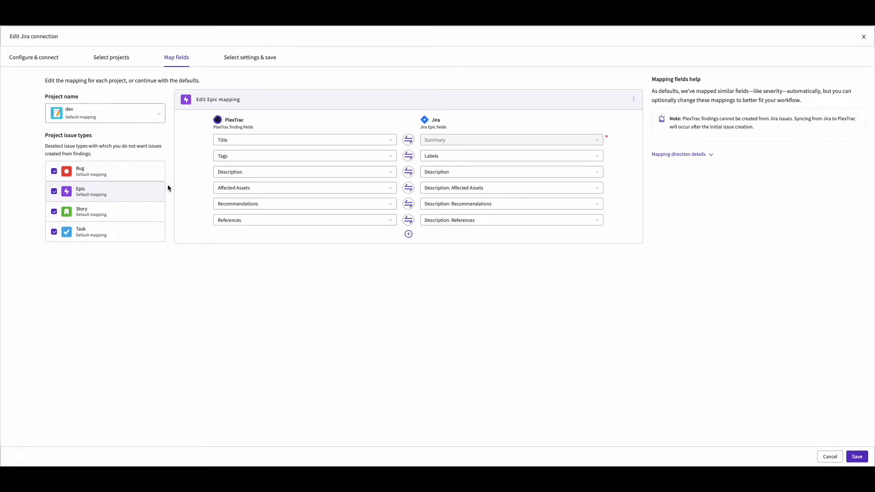
click(128, 119)
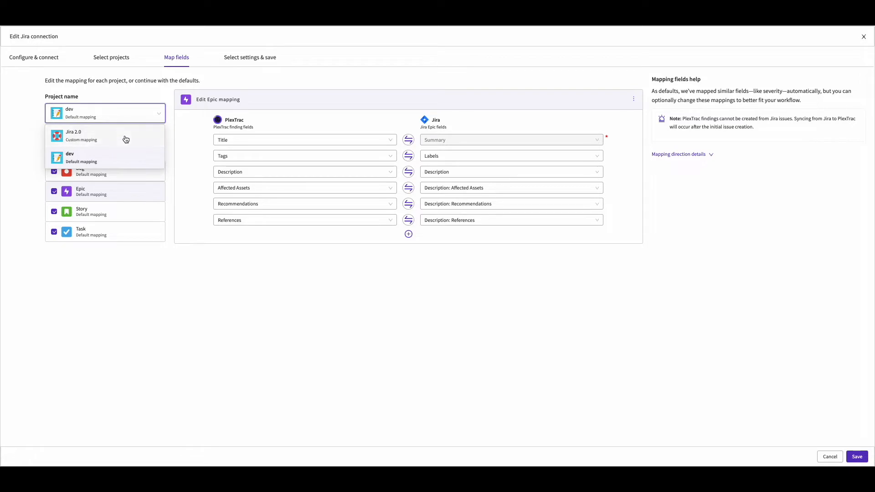
click(124, 136)
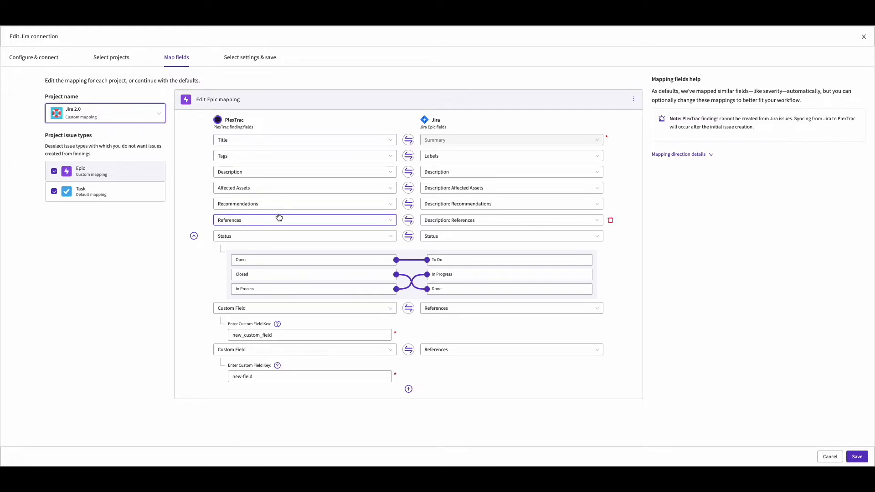
Step: View the PlexTrac field choices for the Description row in the Epic mapping and expand the mapping direction details
click(386, 173)
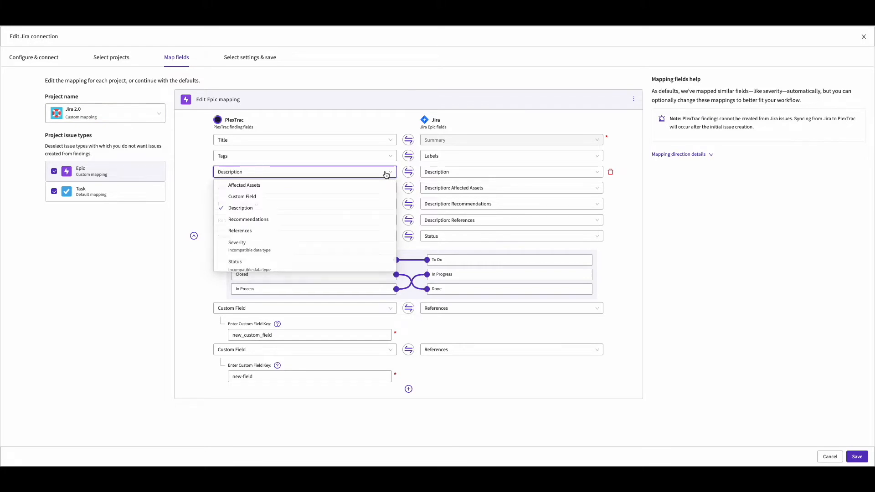
click(387, 172)
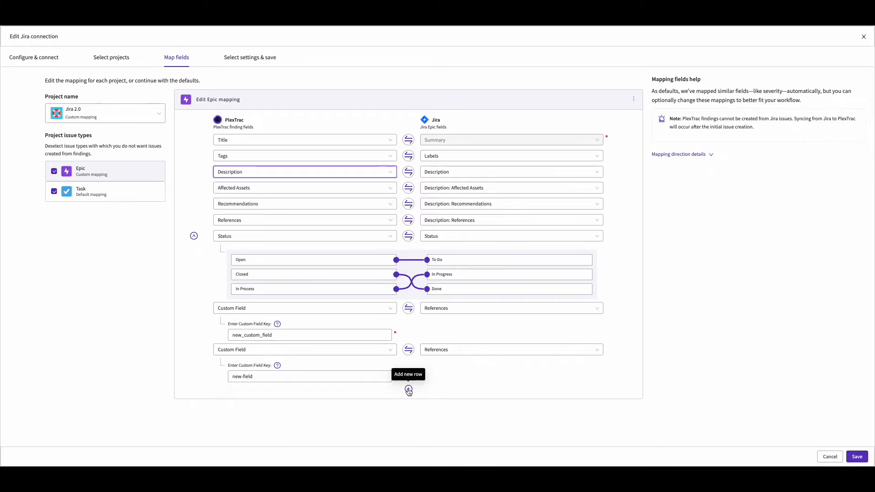
click(712, 155)
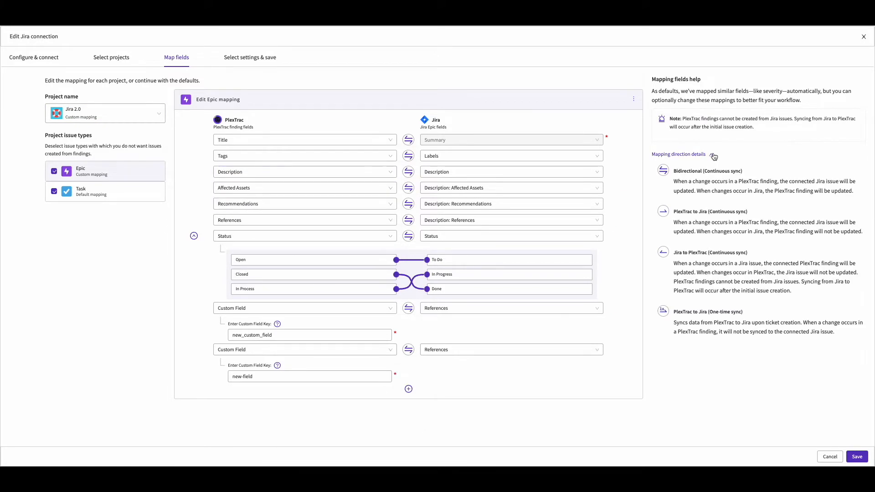
Step: Cycle the Description row's sync direction through the one-way options and back to bidirectional
click(409, 178)
click(392, 175)
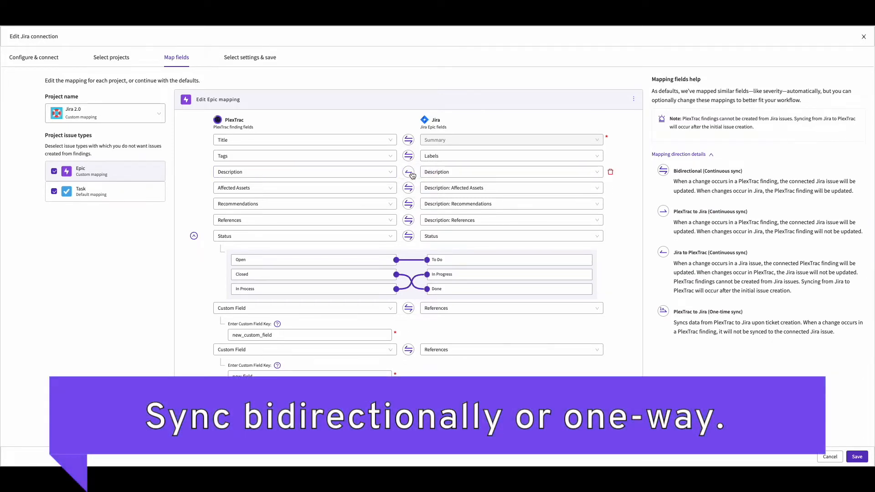
click(412, 175)
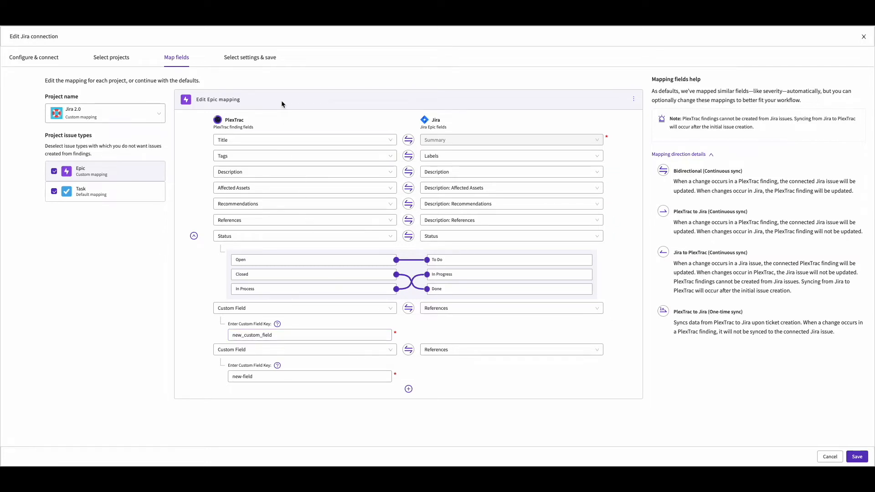
Step: Check the refresh frequency choices in the Jira connection settings and return to the field mapping
click(263, 61)
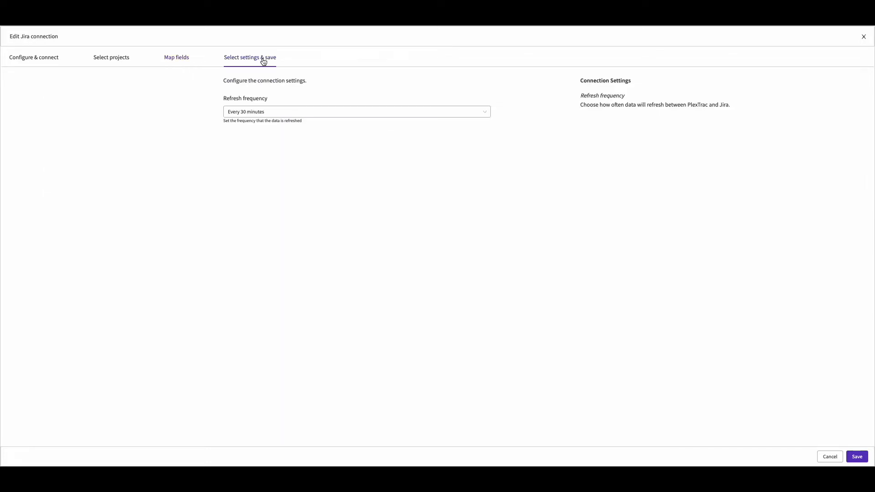
click(273, 112)
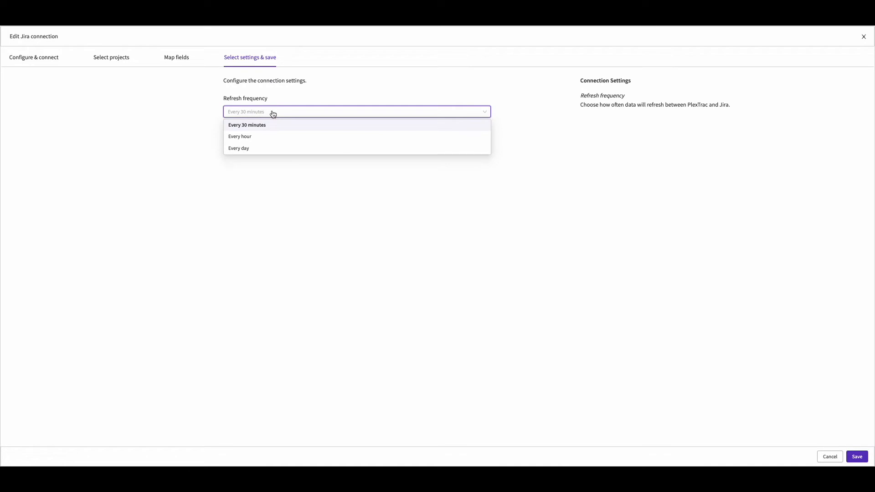
click(273, 113)
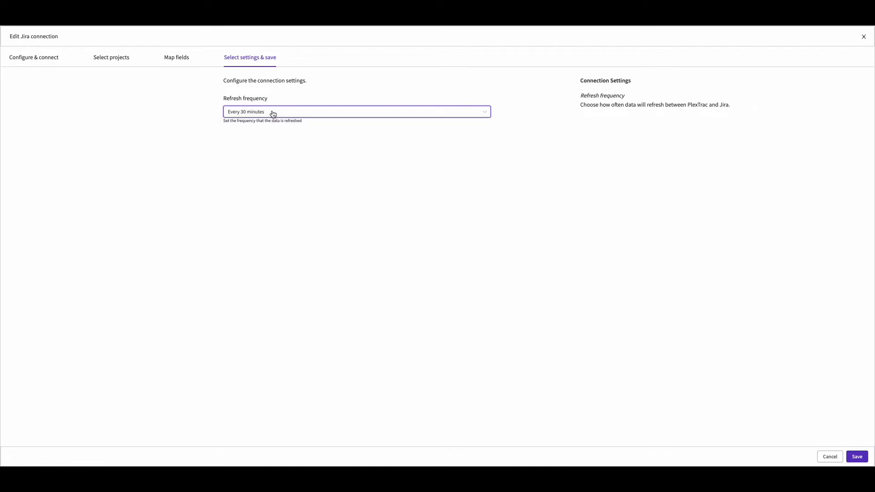
click(180, 59)
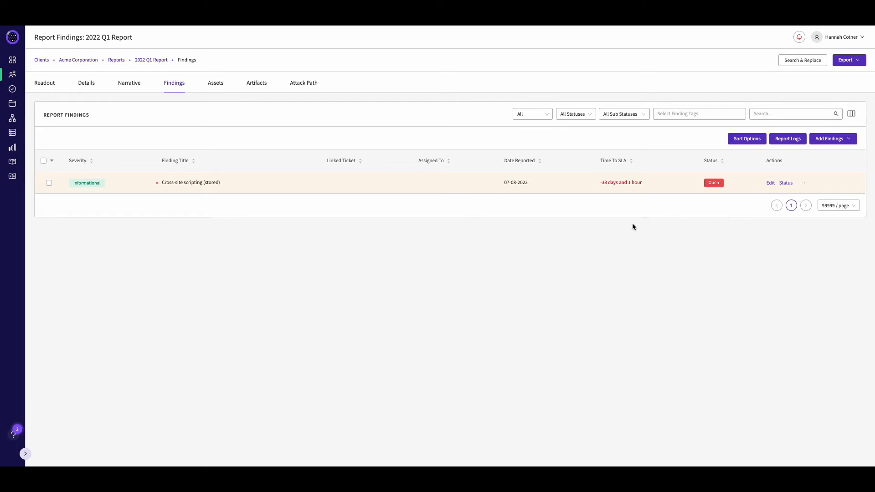
Step: Review the details of the Cross-site scripting (stored) finding in the 2022 Q1 Report and close them
click(344, 188)
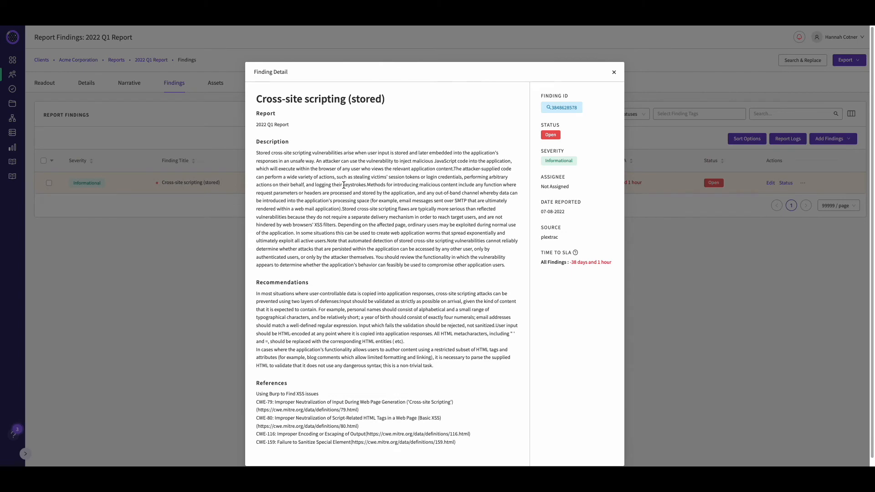
click(613, 72)
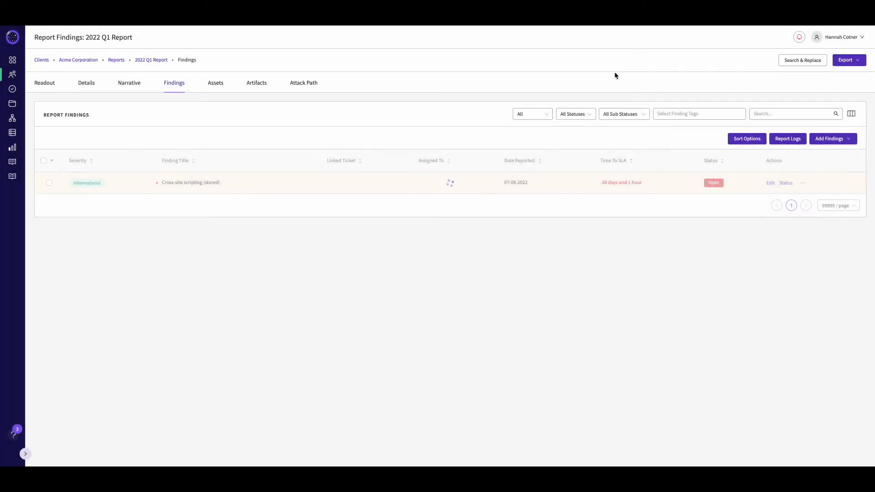
Step: Create and link a Jira ticket for the Cross-site scripting (stored) finding as a Story in the dev project
click(786, 183)
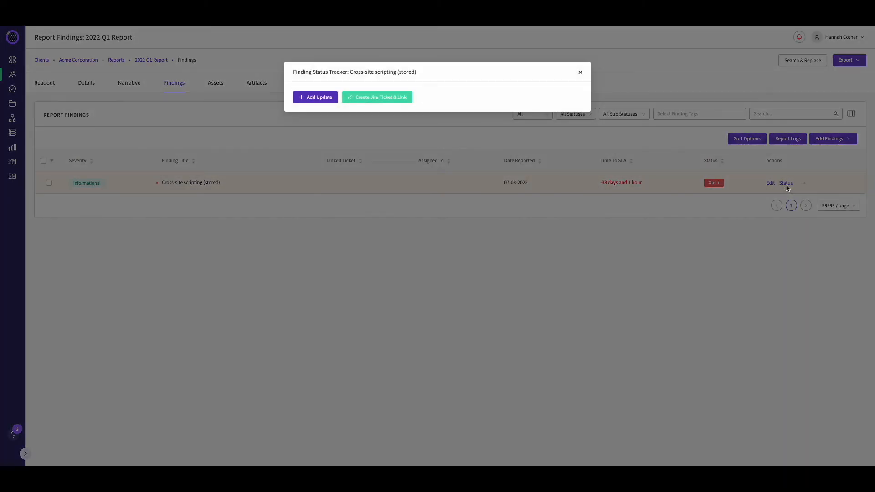
click(396, 98)
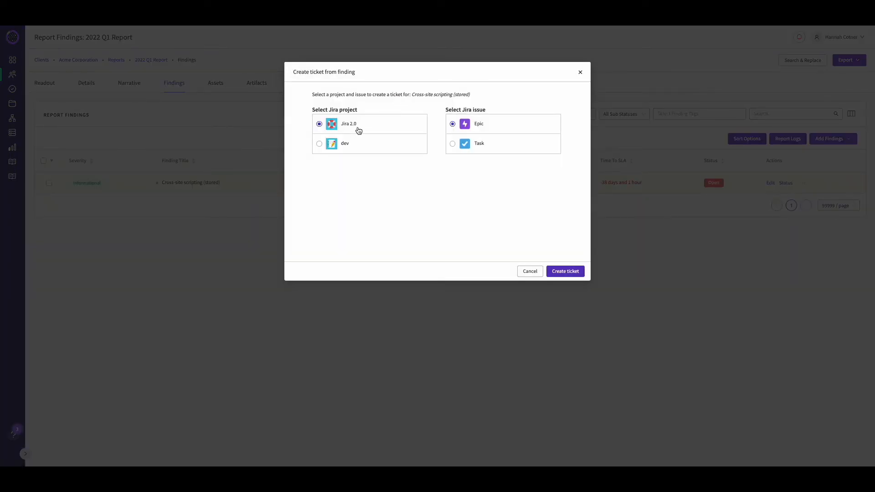
click(359, 144)
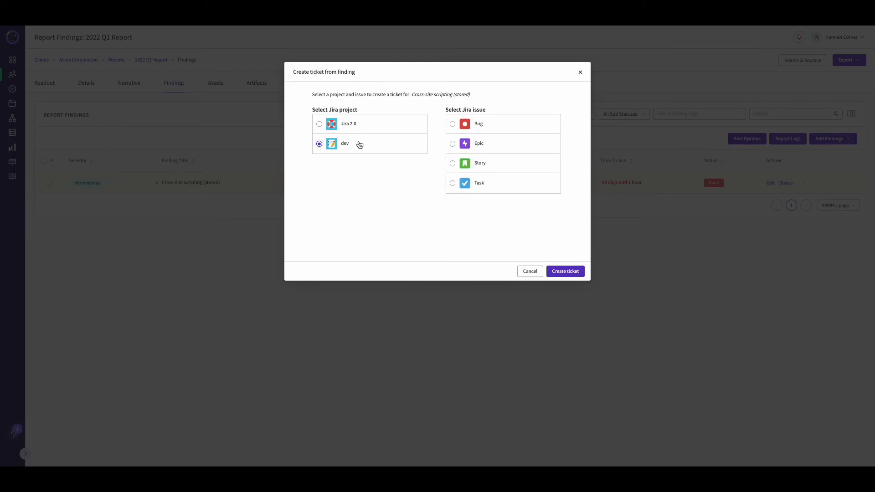
click(487, 165)
click(560, 272)
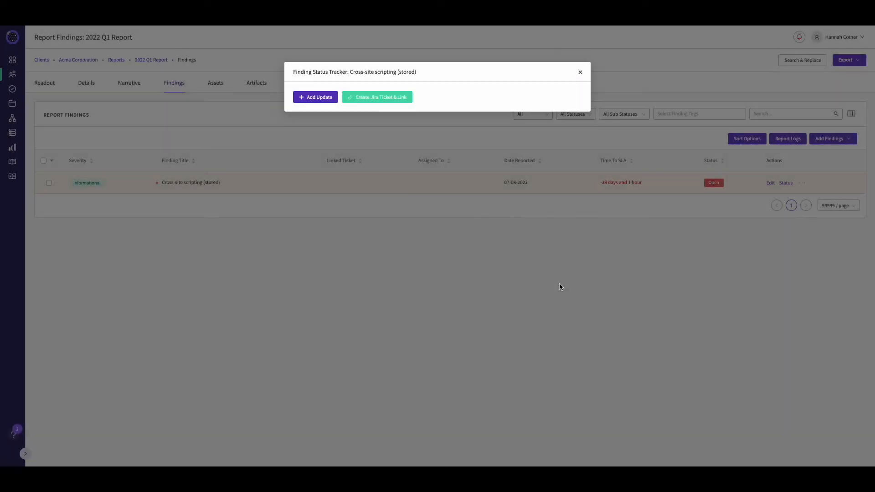
click(580, 72)
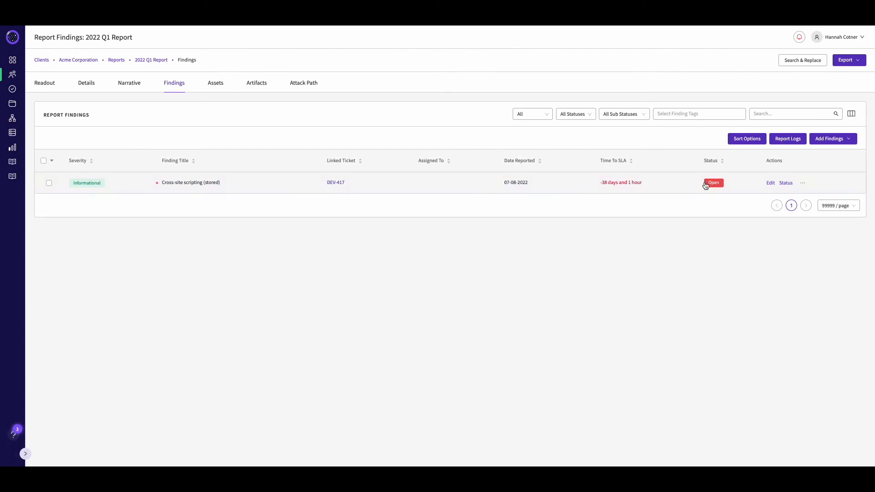
Step: Check the Jira ticket reference in the Cross-site scripting (stored) finding's details and close them
click(237, 184)
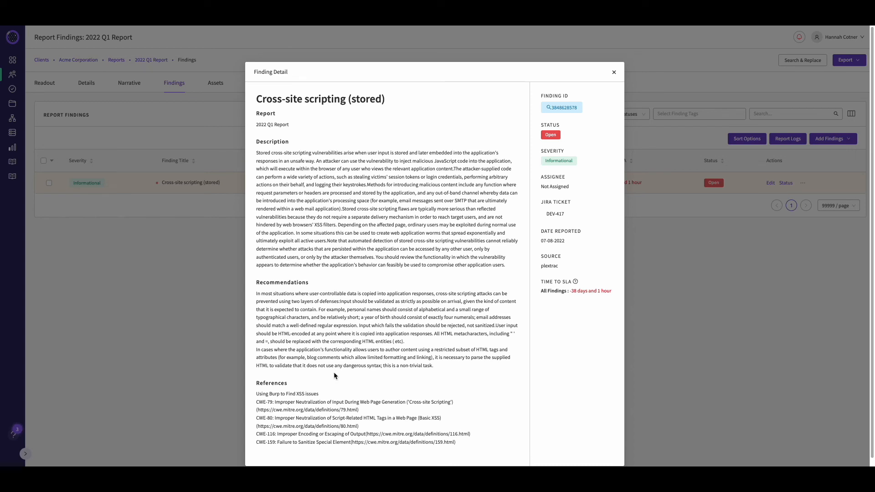
click(614, 73)
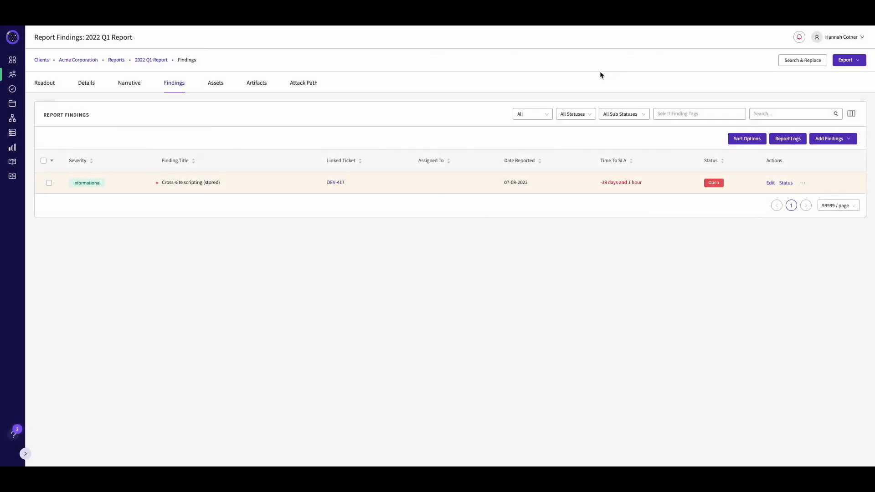